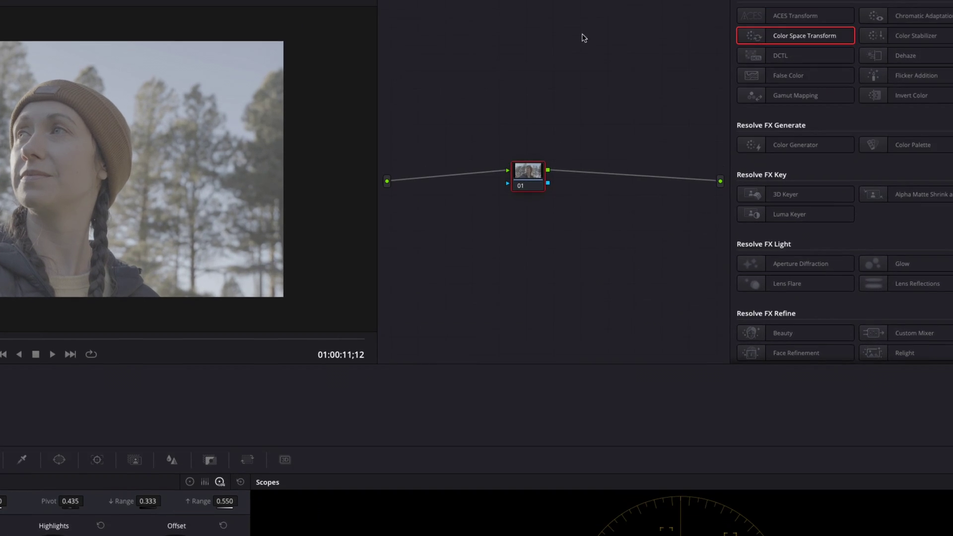
- Open the context menu for node 01 in the Node Editor
{"action": "right_click", "coordinate": [531, 173]}
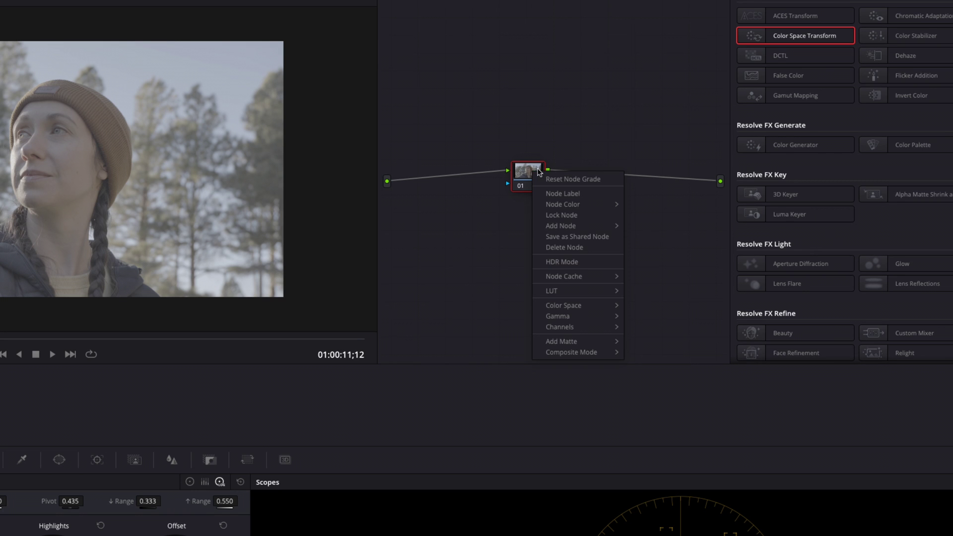
- Add serial node 02 after node 01 and drop Color Space Transform onto it
{"action": "mouse_move", "coordinate": [571, 227]}
{"action": "left_click", "coordinate": [652, 225]}
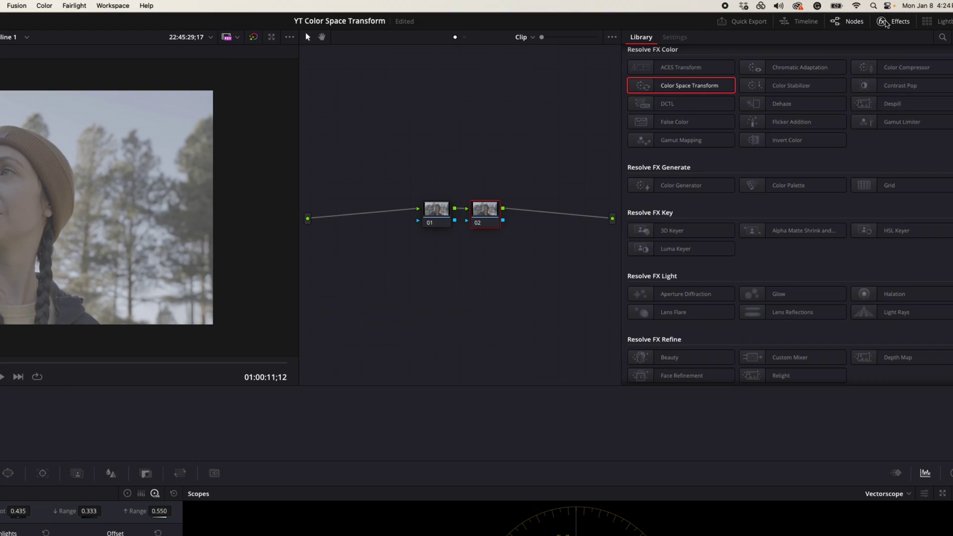
{"action": "left_click", "coordinate": [893, 22]}
{"action": "left_click", "coordinate": [893, 21]}
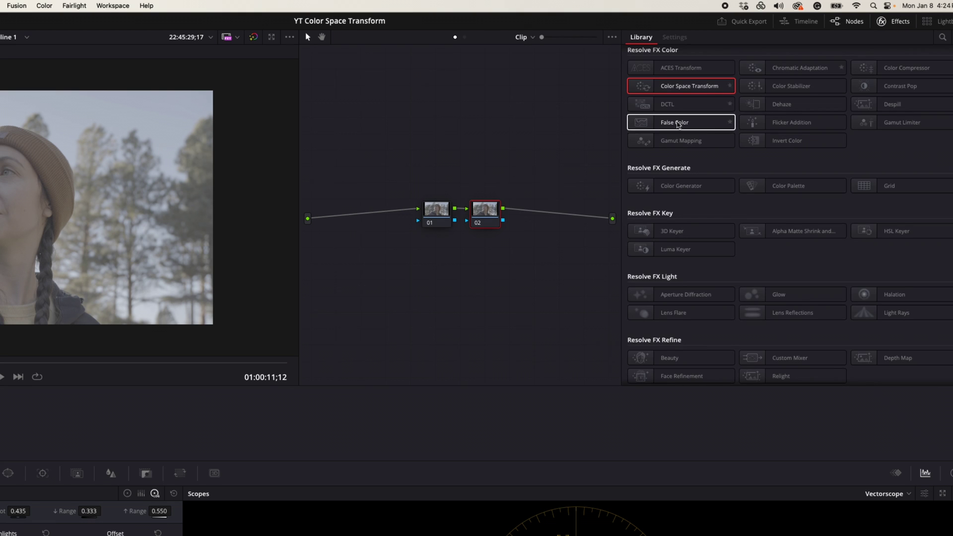
{"action": "scroll", "coordinate": [663, 91], "scroll_direction": "up", "scroll_amount": 1}
{"action": "scroll", "coordinate": [663, 90], "scroll_direction": "up", "scroll_amount": 5}
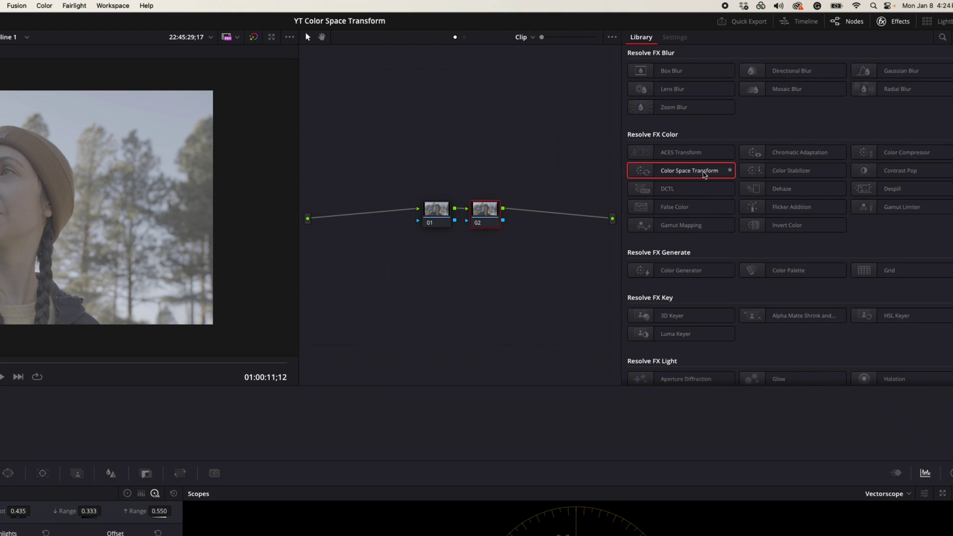
{"action": "left_click_drag", "start_coordinate": [704, 174], "coordinate": [485, 211]}
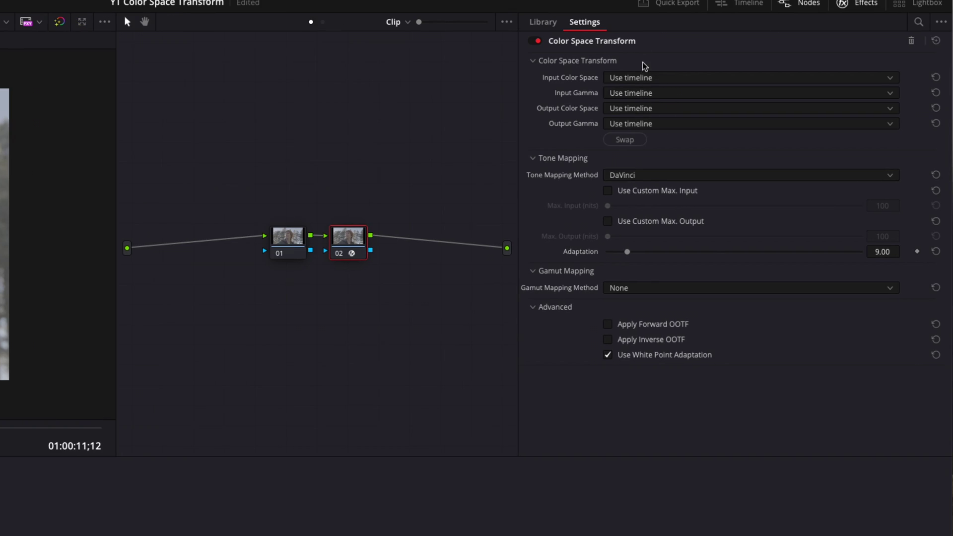
- Set the CST input to Sony S-Gamut3.Cine color space with Sony S-Log3 gamma
{"action": "left_click", "coordinate": [647, 78]}
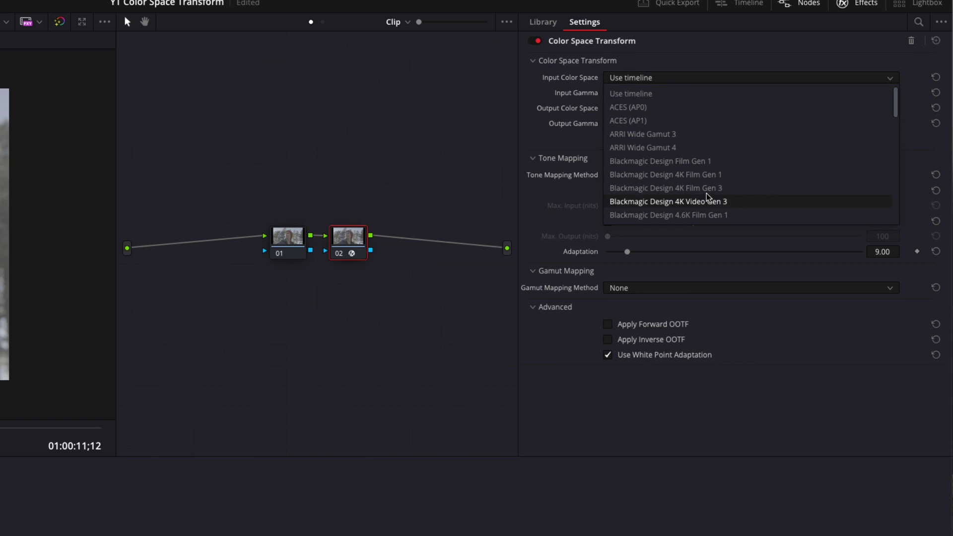
{"action": "scroll", "coordinate": [708, 197], "scroll_direction": "down", "scroll_amount": 10}
{"action": "scroll", "coordinate": [707, 196], "scroll_direction": "down", "scroll_amount": 4}
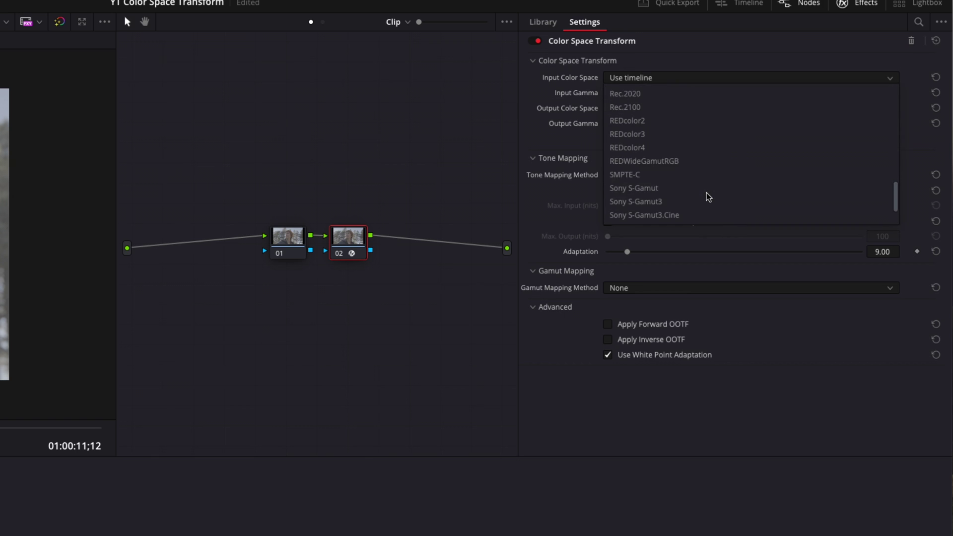
{"action": "left_click", "coordinate": [678, 215]}
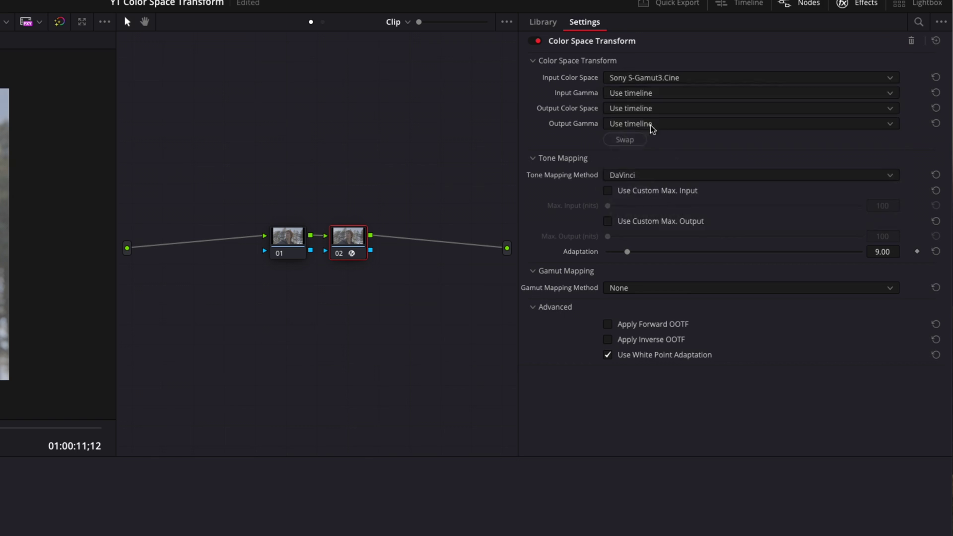
{"action": "left_click", "coordinate": [631, 93]}
{"action": "scroll", "coordinate": [677, 206], "scroll_direction": "down", "scroll_amount": 10}
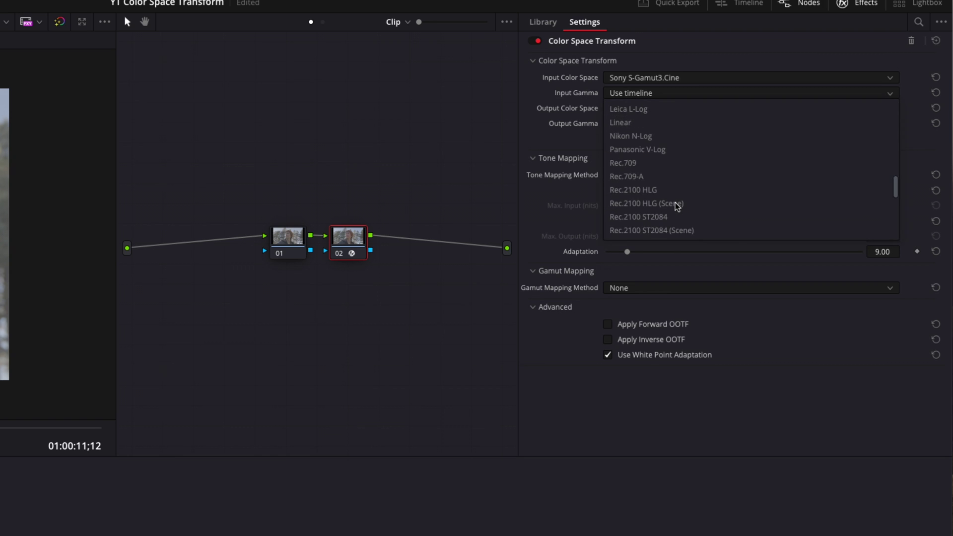
{"action": "scroll", "coordinate": [677, 206], "scroll_direction": "down", "scroll_amount": 5}
{"action": "left_click", "coordinate": [662, 216]}
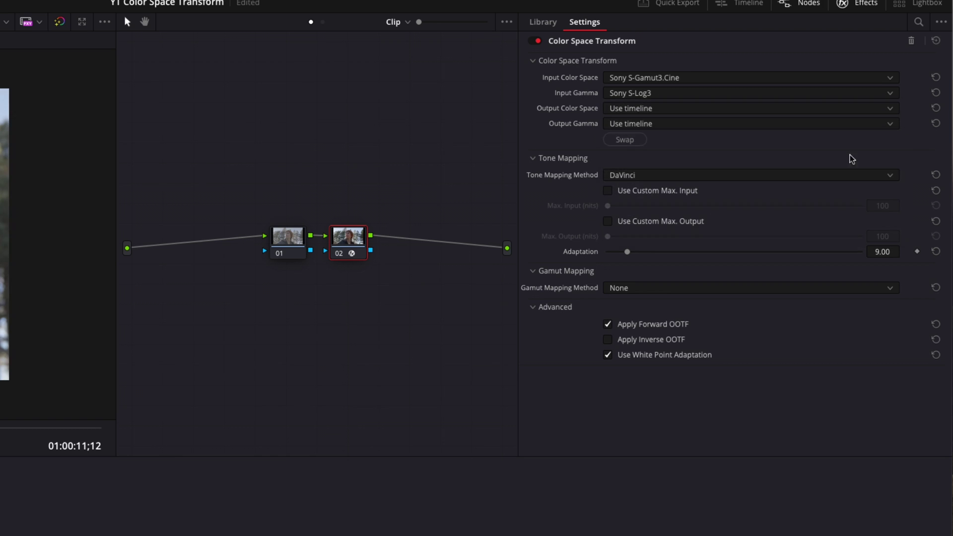
- Set the CST output to Blackmagic Design Wide Gamut Gen 4/5 with Film Gen 5 gamma
{"action": "left_click", "coordinate": [661, 108]}
{"action": "scroll", "coordinate": [691, 201], "scroll_direction": "down", "scroll_amount": 5}
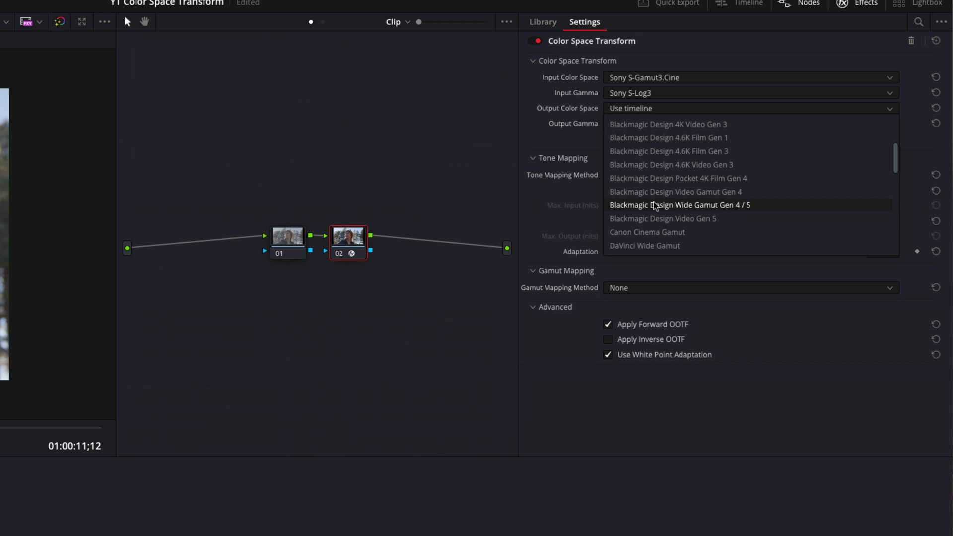
{"action": "left_click", "coordinate": [701, 208]}
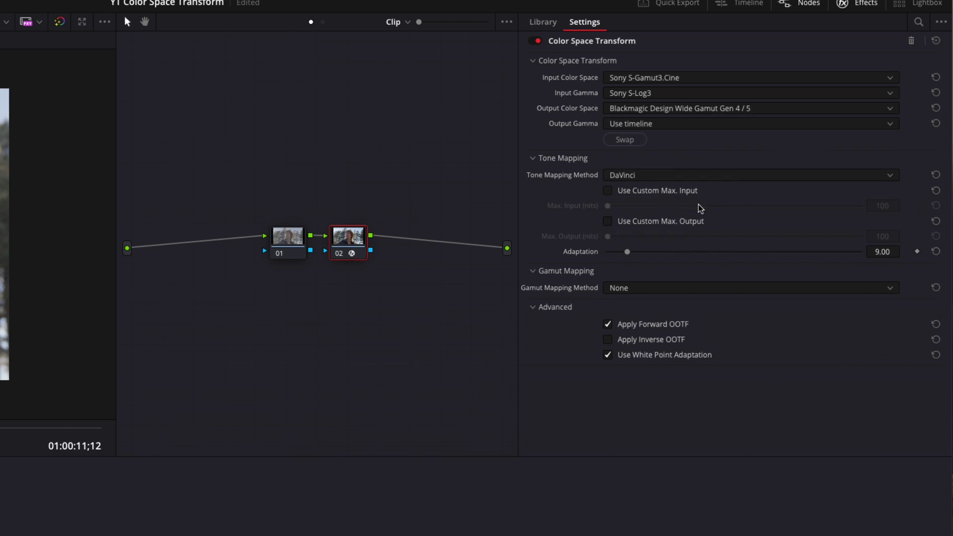
{"action": "left_click", "coordinate": [661, 124]}
{"action": "scroll", "coordinate": [677, 231], "scroll_direction": "down", "scroll_amount": 5}
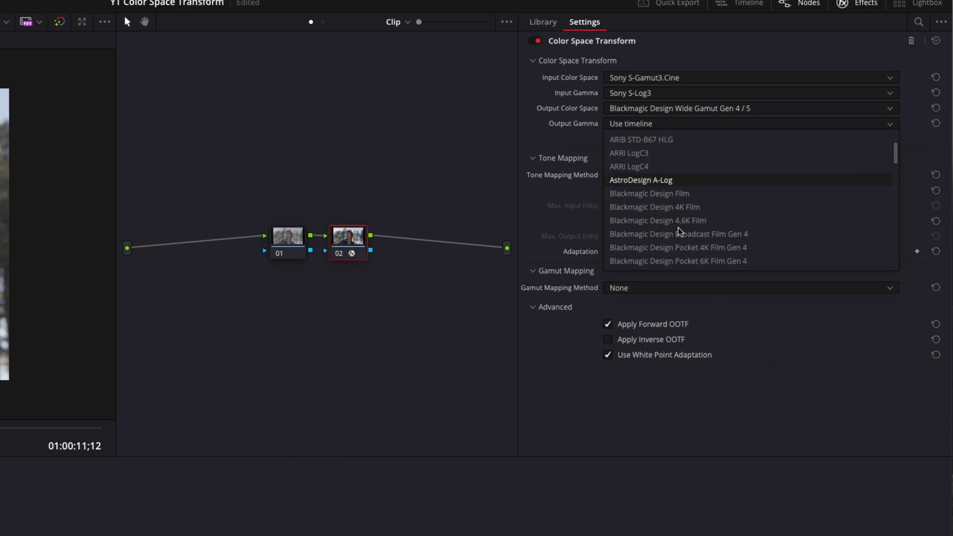
{"action": "scroll", "coordinate": [679, 231], "scroll_direction": "down", "scroll_amount": 3}
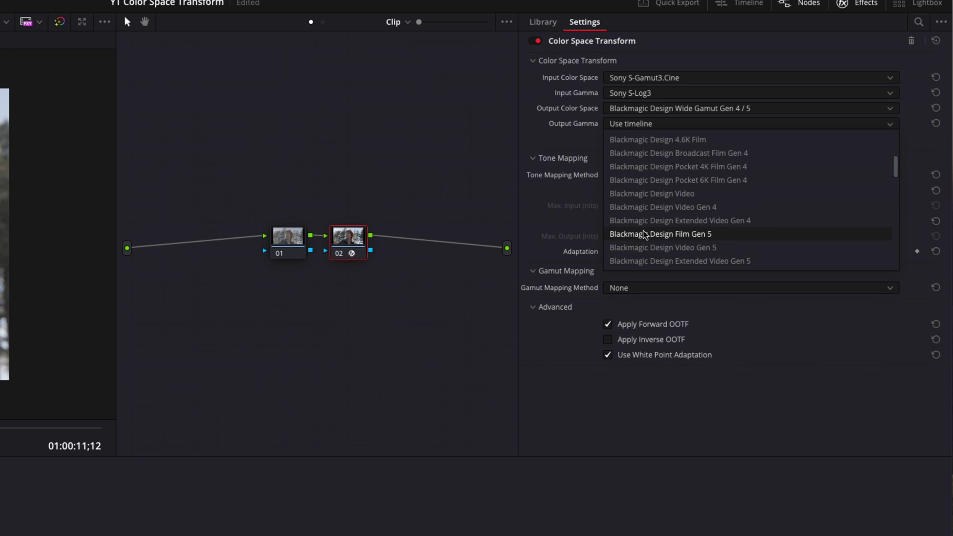
{"action": "left_click", "coordinate": [644, 234]}
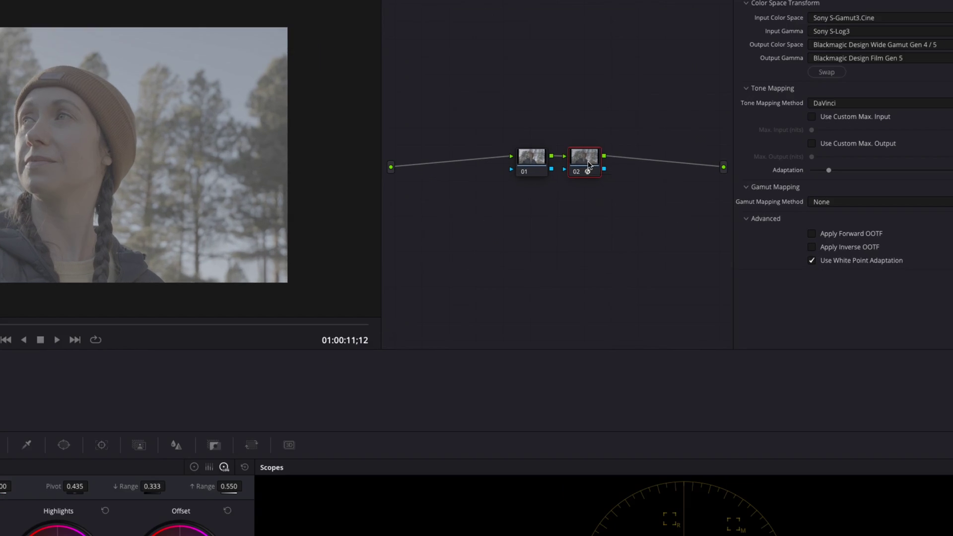
- Add serial node 03 after node 02
{"action": "right_click", "coordinate": [588, 166]}
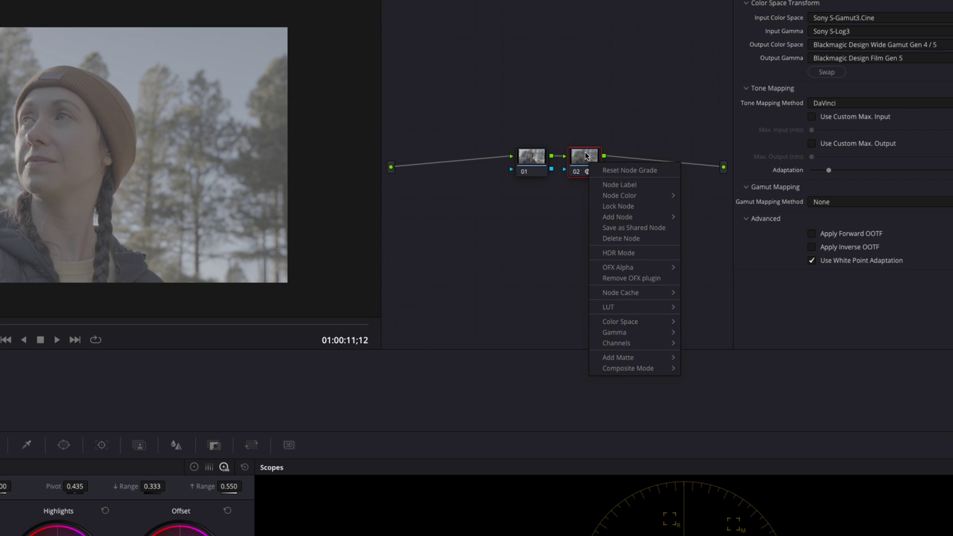
{"action": "mouse_move", "coordinate": [654, 219]}
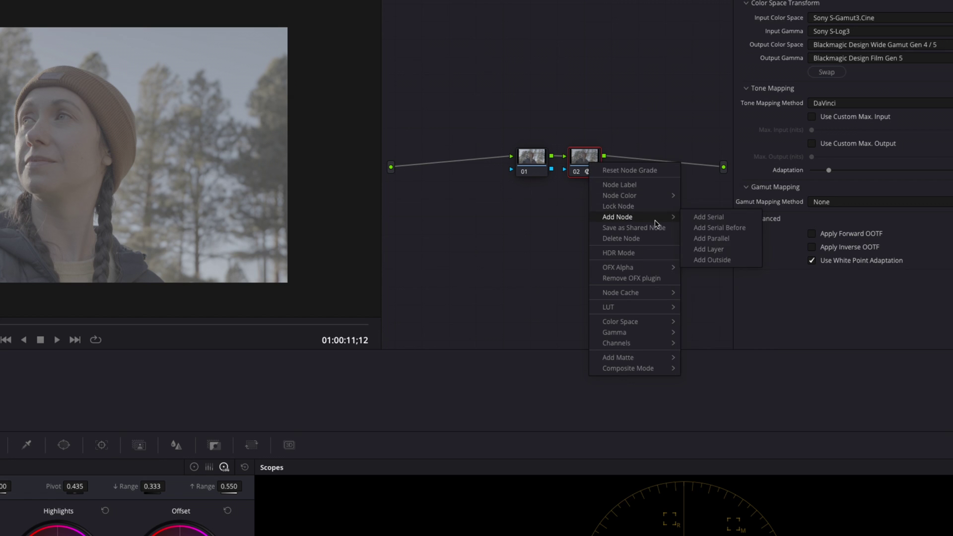
{"action": "left_click", "coordinate": [709, 217]}
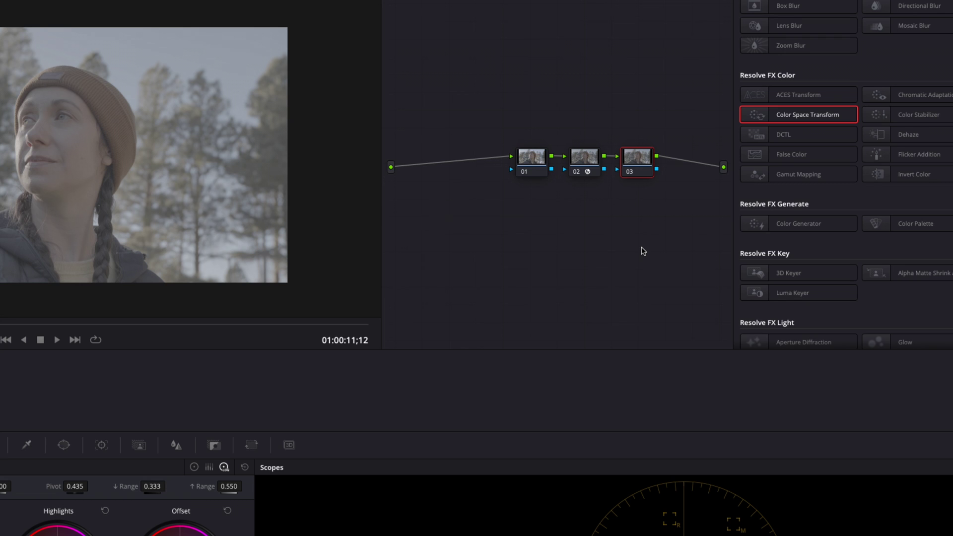
- Apply the Blackmagic Design Gen 5 Film to Extended Video LUT to node 03
{"action": "right_click", "coordinate": [635, 161]}
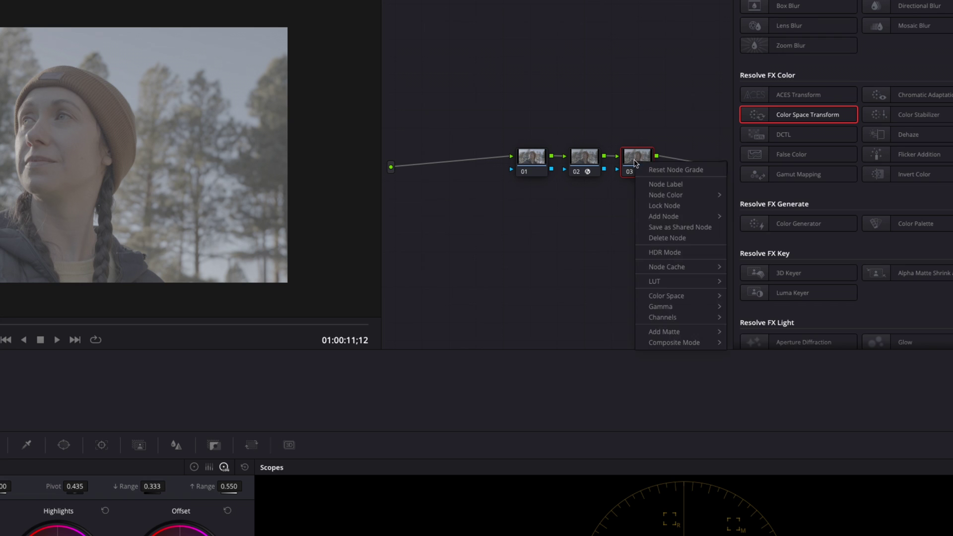
{"action": "mouse_move", "coordinate": [674, 281]}
{"action": "mouse_move", "coordinate": [768, 189]}
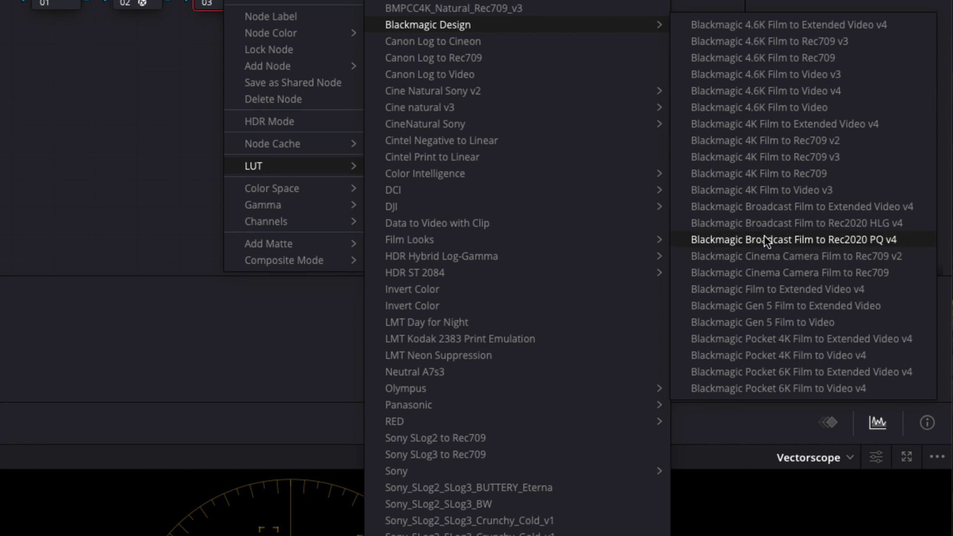
{"action": "left_click", "coordinate": [779, 305]}
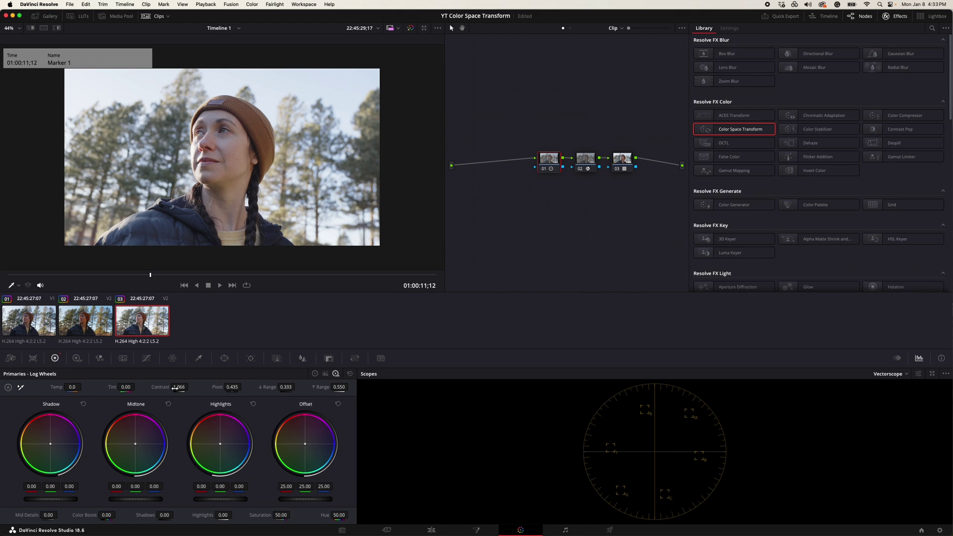
- Nudge a Primaries value on node 01, then save the project
{"action": "left_click_drag", "start_coordinate": [224, 515], "coordinate": [234, 515]}
{"action": "key", "text": "super+s"}
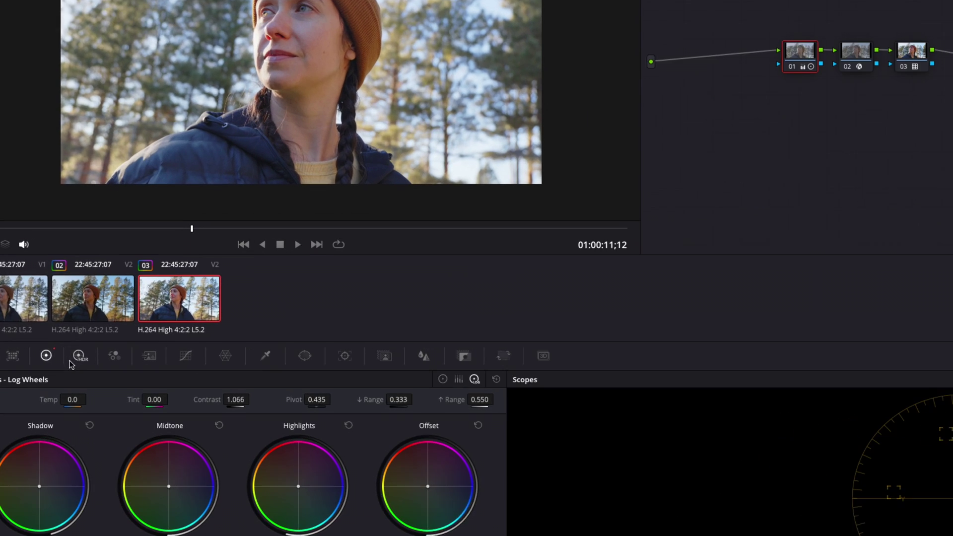
- Set HDR wheels to Sony S-Gamut3.Cine/S-Log3 and lower Highlight exposure to -0.88
{"action": "left_click", "coordinate": [70, 362]}
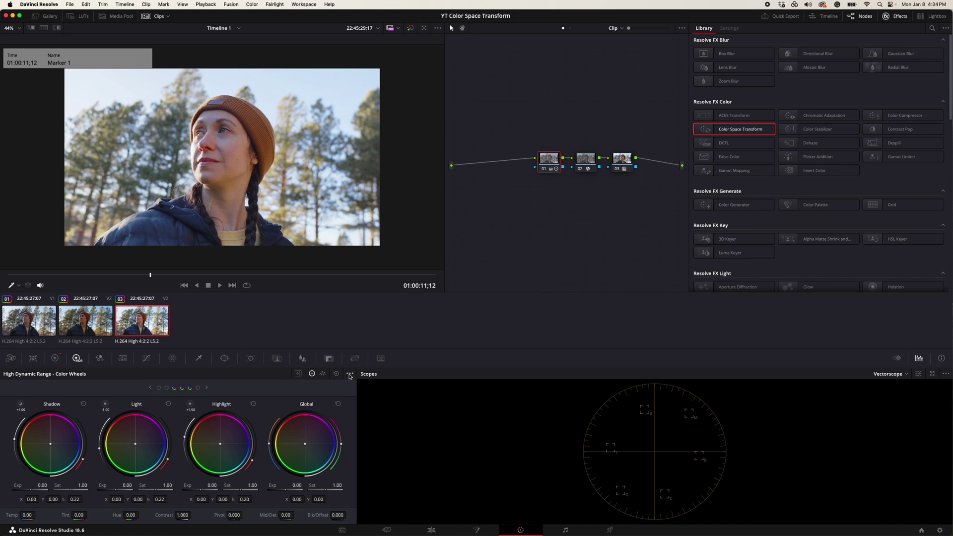
{"action": "left_click", "coordinate": [349, 375]}
{"action": "mouse_move", "coordinate": [407, 440]}
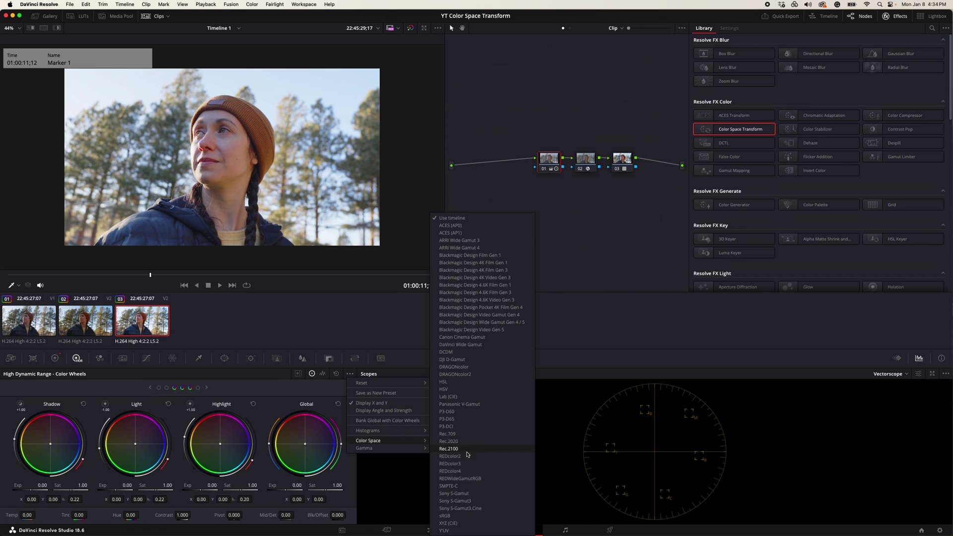
{"action": "left_click", "coordinate": [472, 509]}
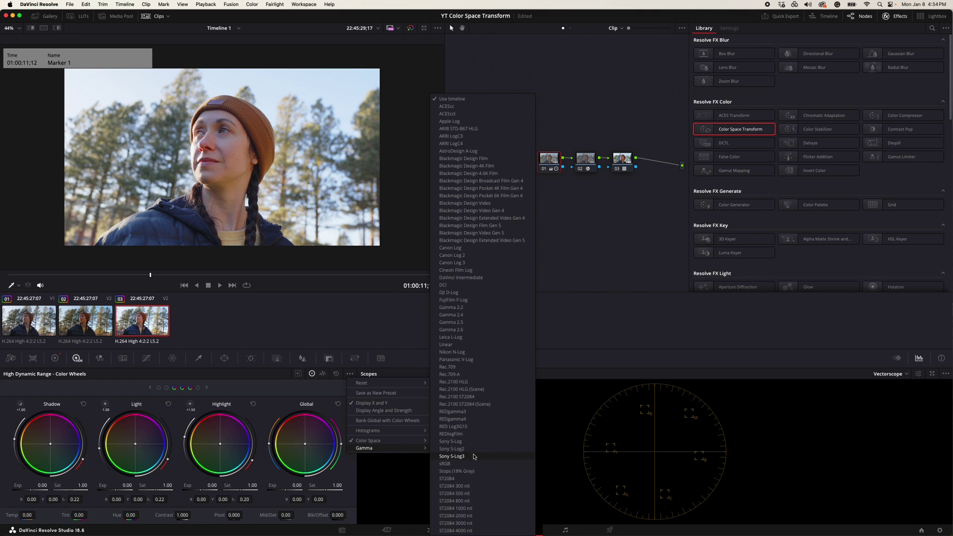
{"action": "left_click", "coordinate": [474, 456]}
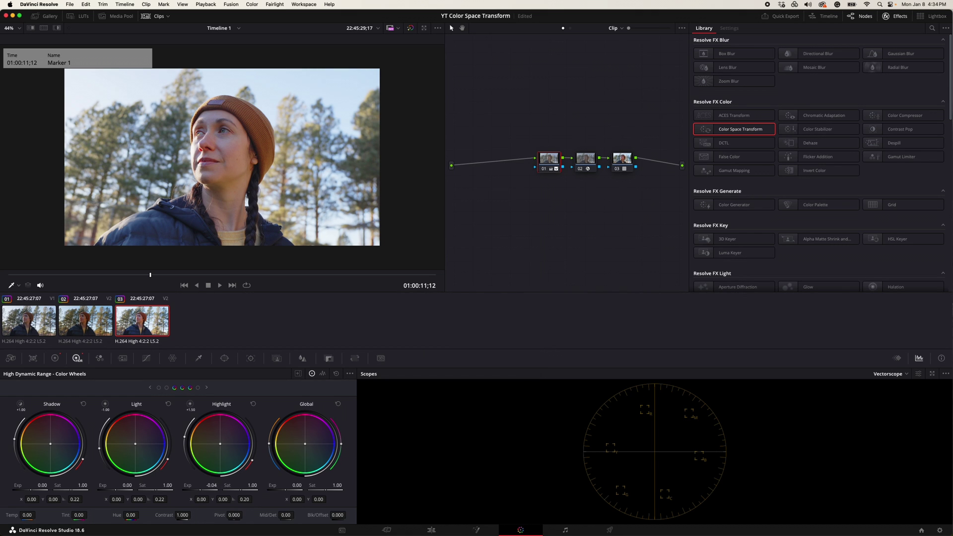
{"action": "left_click_drag", "start_coordinate": [213, 445], "coordinate": [200, 444]}
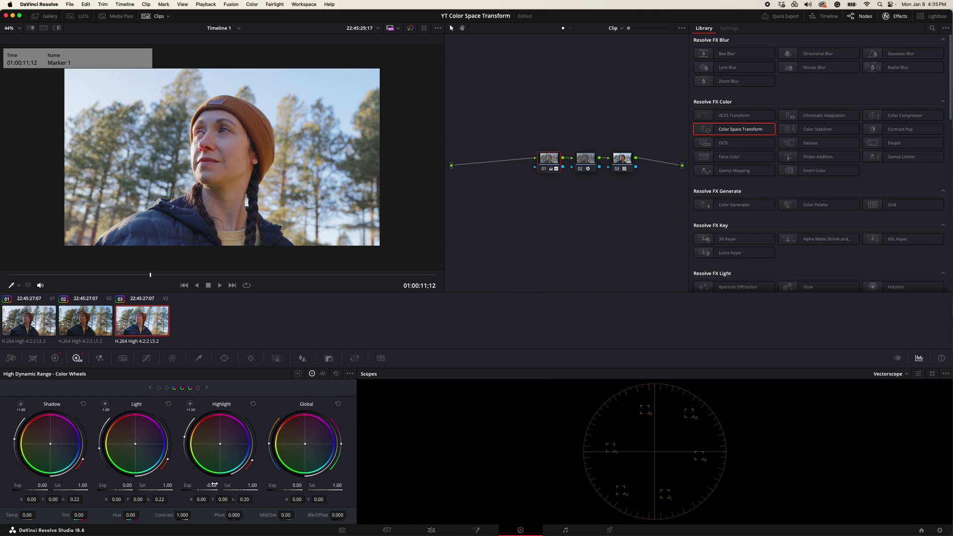
{"action": "left_click_drag", "start_coordinate": [213, 485], "coordinate": [233, 484]}
- Drag the Custom curve's midpoint slightly down and right to darken the midtones
{"action": "left_click", "coordinate": [146, 359]}
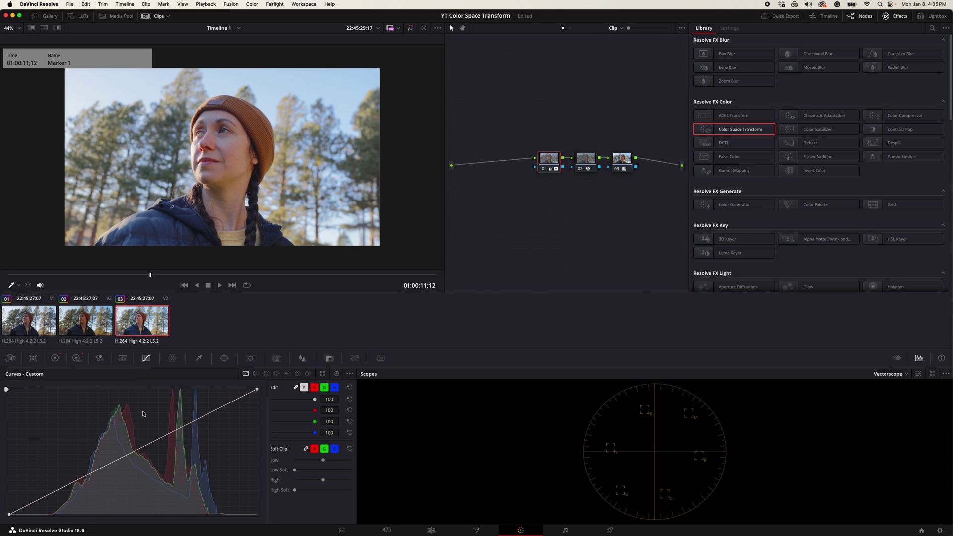
{"action": "left_click_drag", "start_coordinate": [135, 454], "coordinate": [138, 455]}
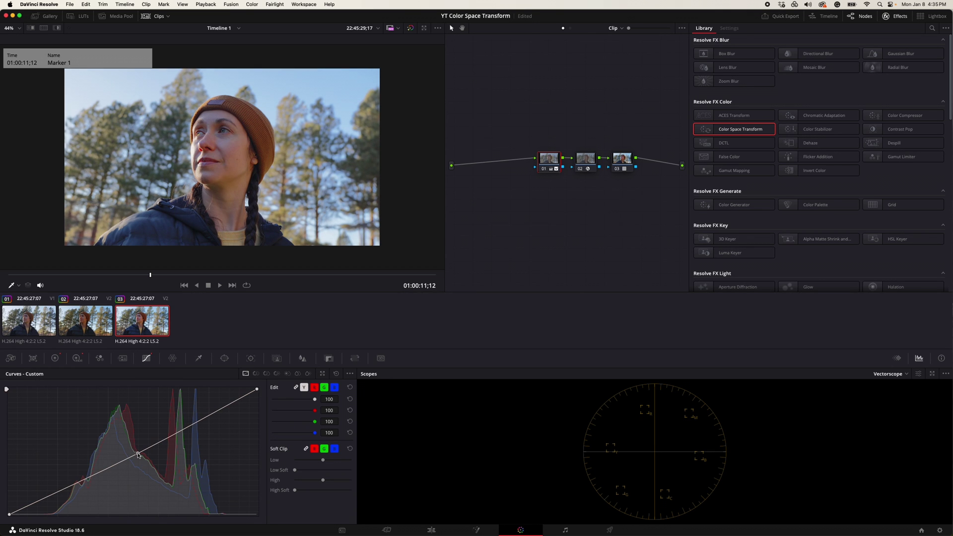